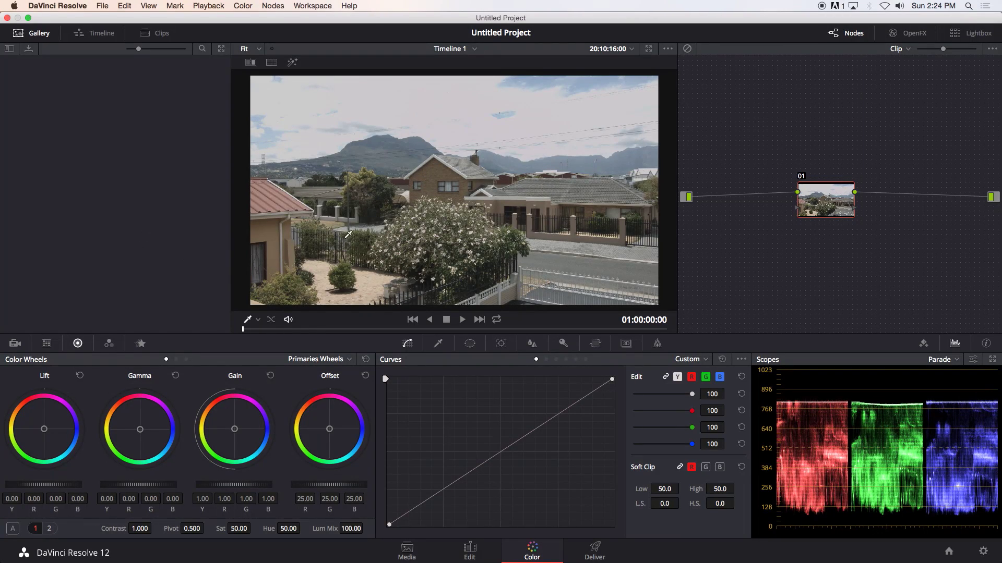
- Switch the Tracker to Stabilizer mode, then play the handheld house clip and return to frame one
left_click(501, 344)
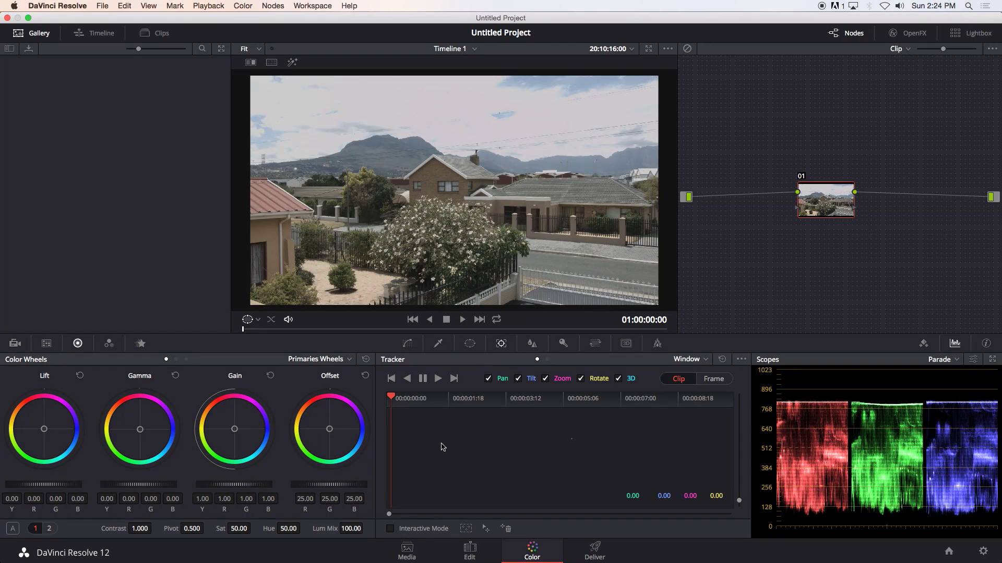
left_click(704, 360)
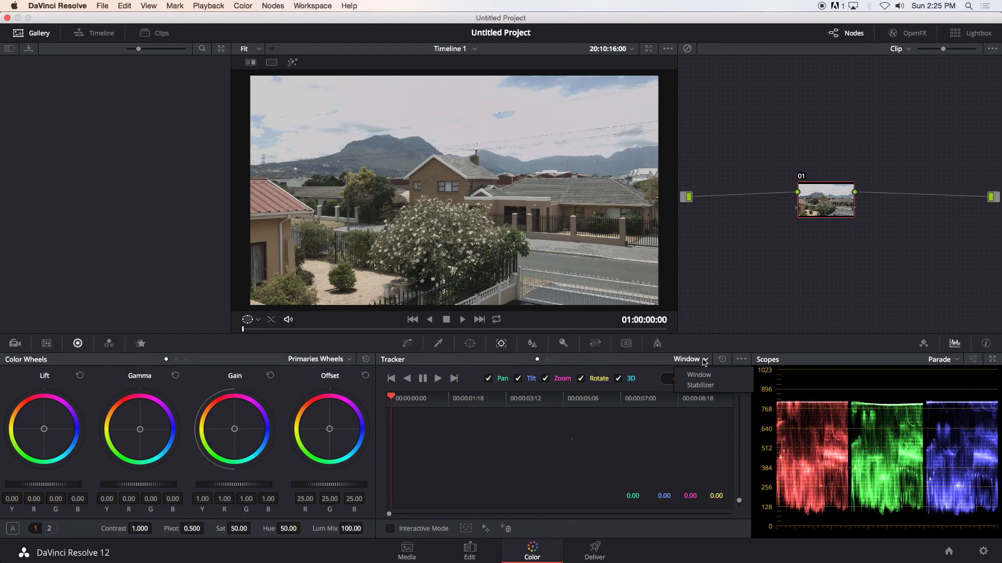
left_click(702, 386)
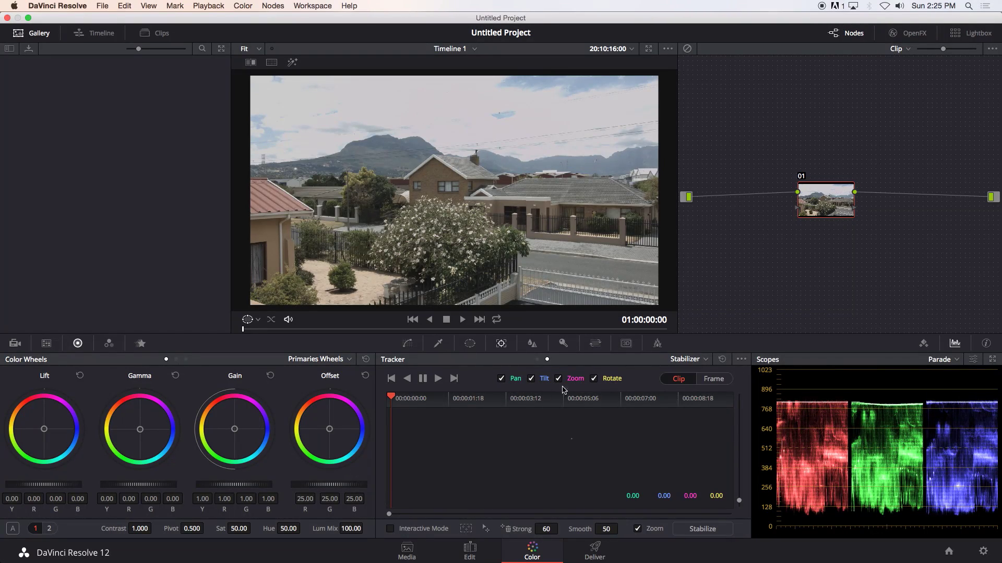
left_click(462, 319)
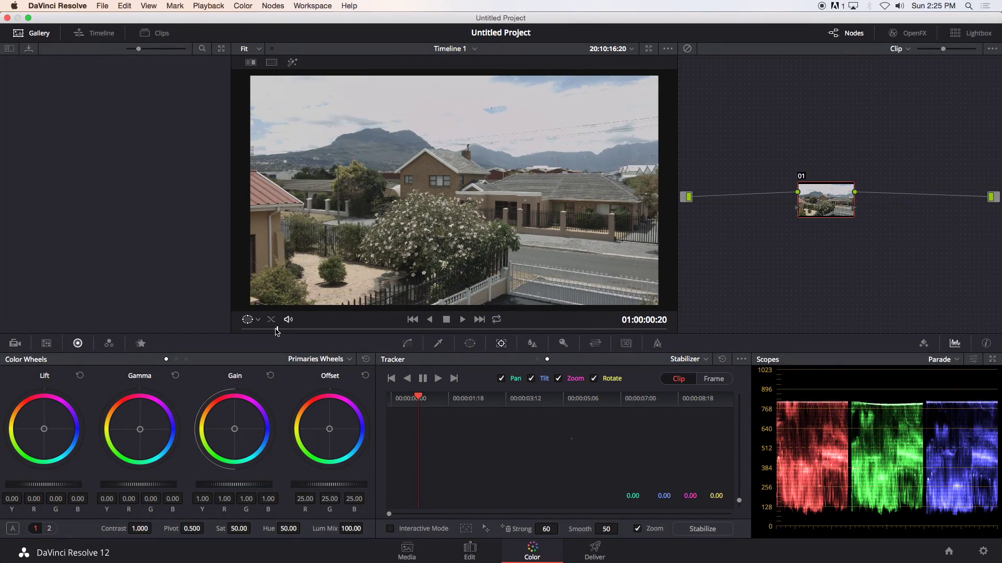
left_click_drag(276, 331, 245, 328)
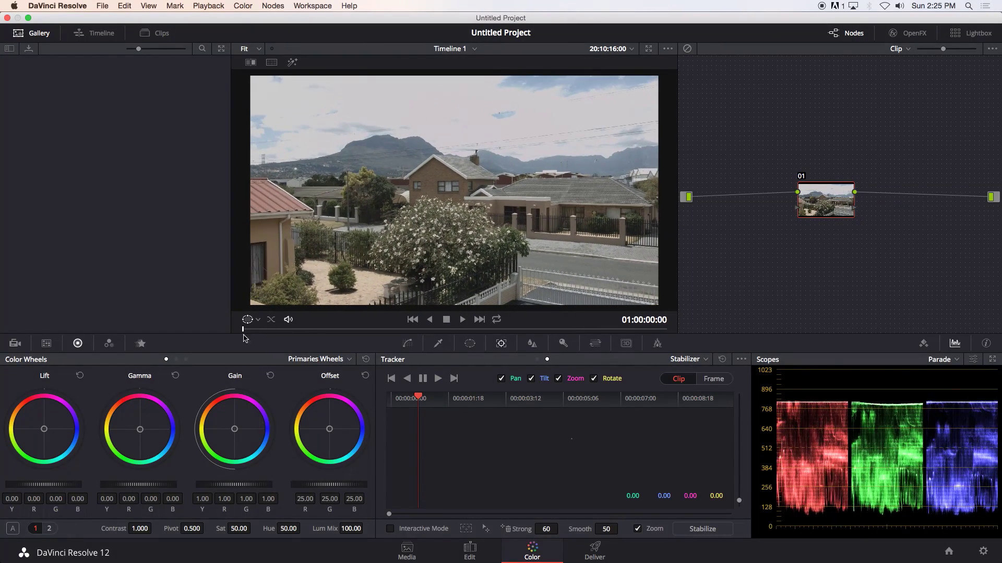
- Exclude Zoom from the analysis and track the motion forward from the first frame to 01:00:09:05
left_click(558, 380)
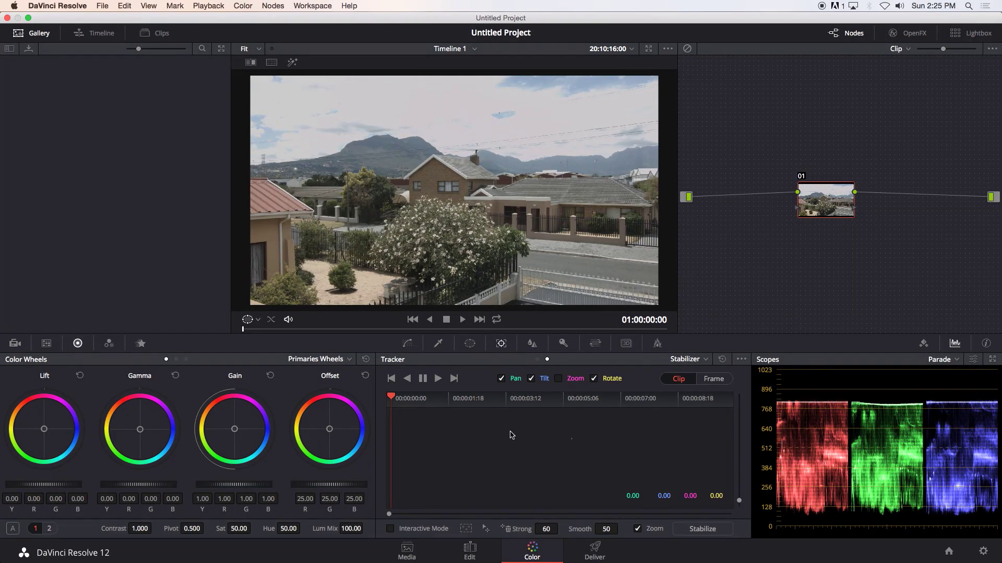
left_click_drag(270, 332, 243, 330)
left_click(438, 379)
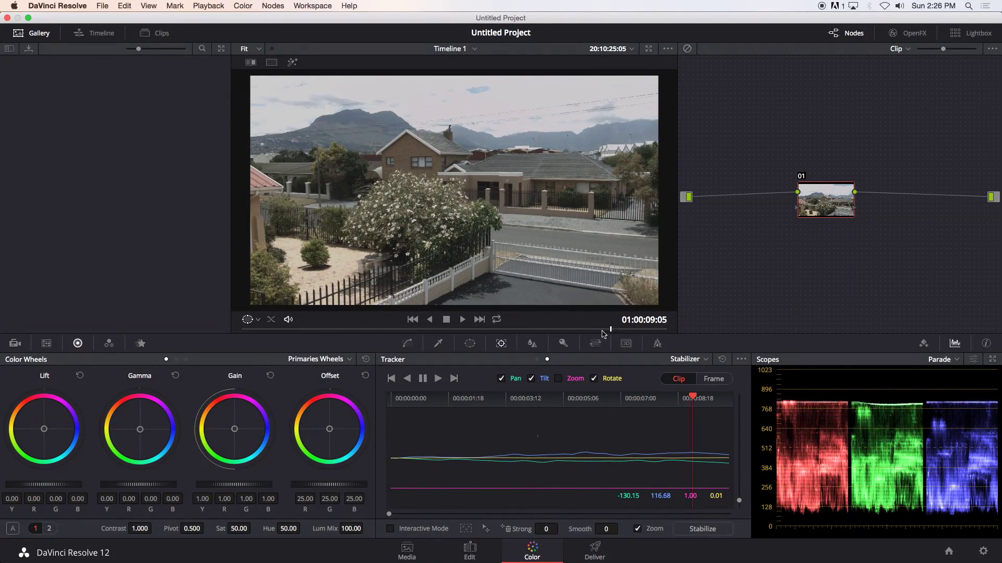
- Stabilize the clip from the tracked motion and play back the stabilized result
left_click_drag(602, 330, 243, 329)
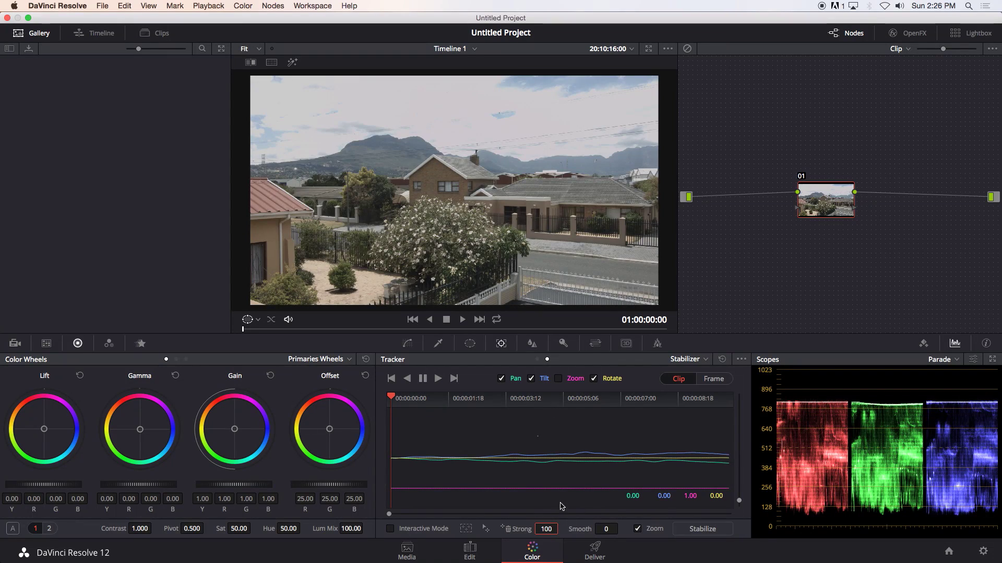
left_click(702, 529)
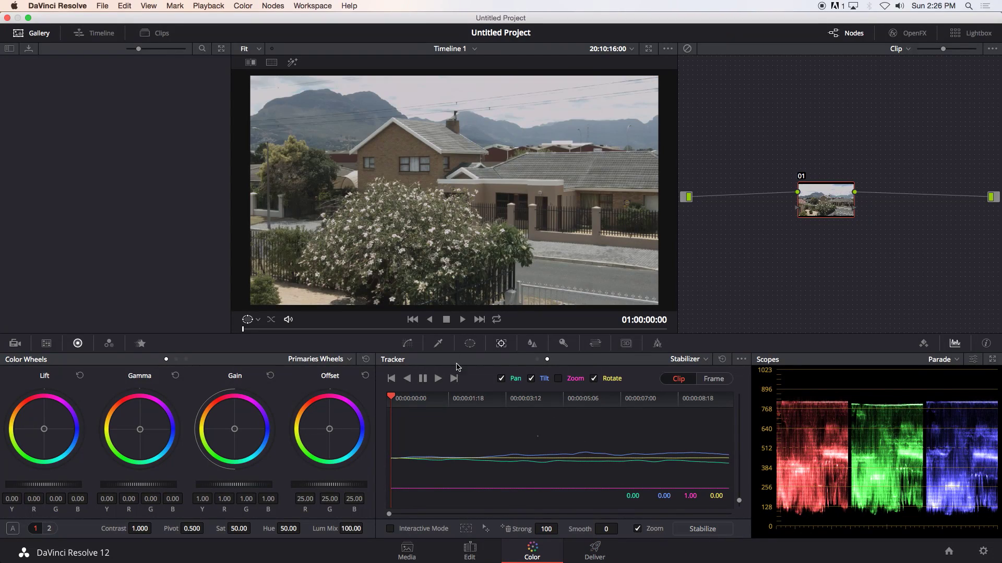
left_click(463, 320)
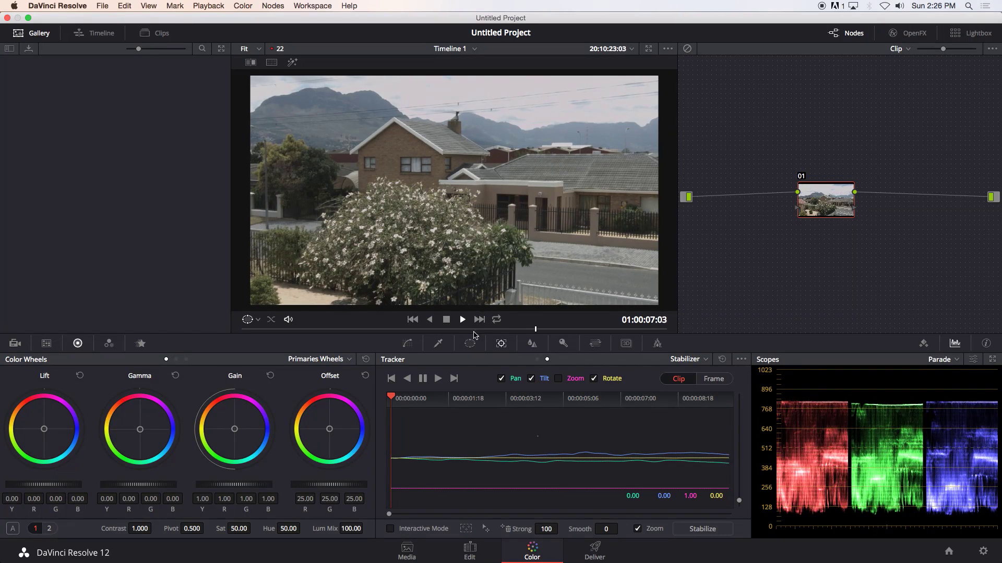
key("space")
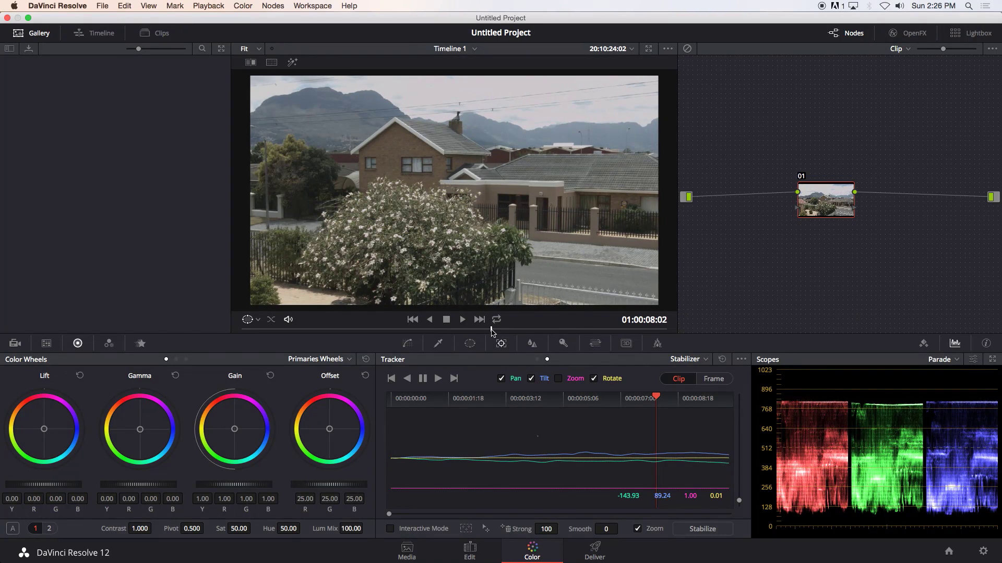
- Back at the first frame, lower the Strong value to 50
left_click_drag(491, 330, 245, 330)
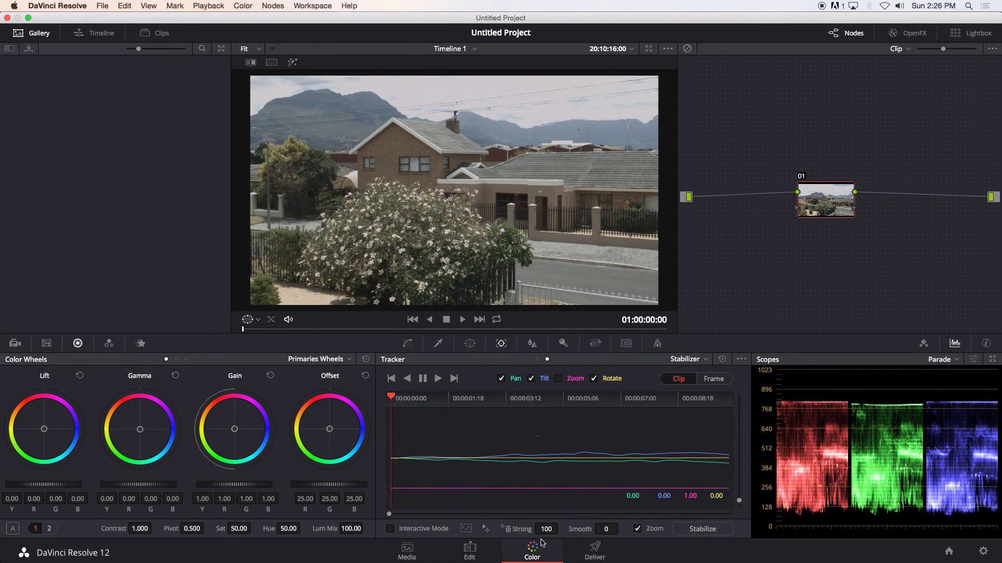
left_click_drag(546, 529, 561, 484)
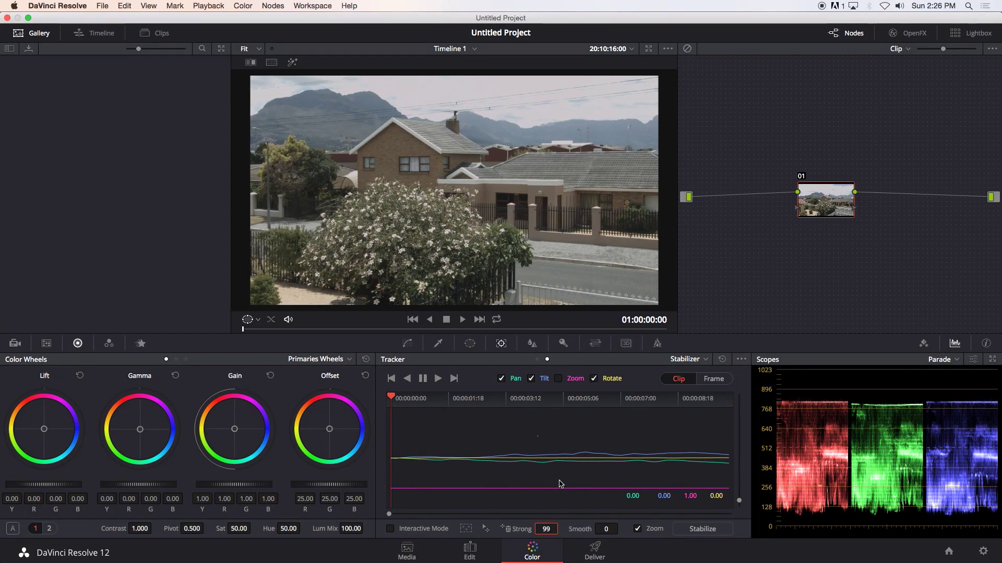
type("50")
- Restabilize at Strong 50 with Zoom off, review playback, then restabilize with Zoom on to hide borders
left_click(637, 529)
left_click(641, 530)
left_click(705, 530)
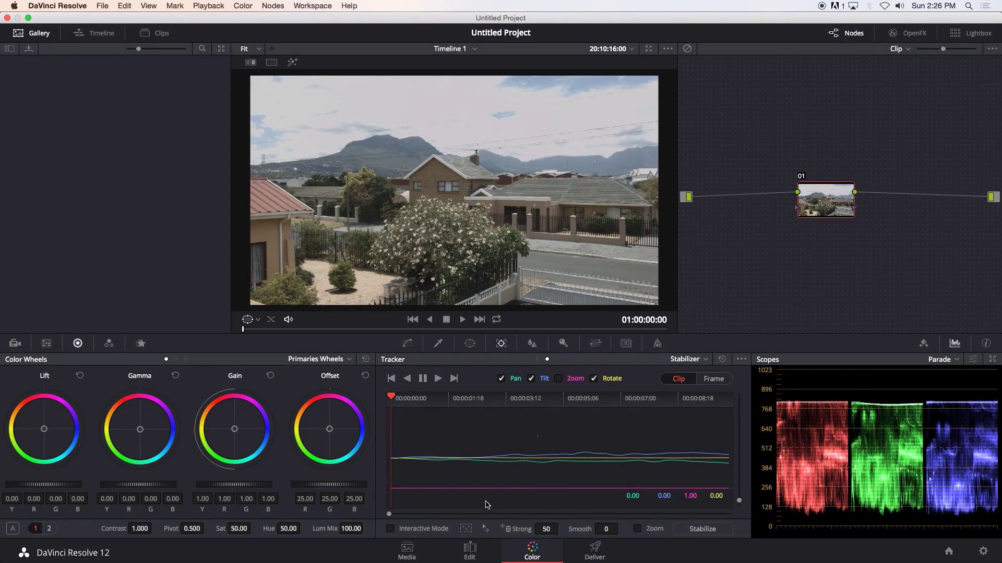
left_click(462, 319)
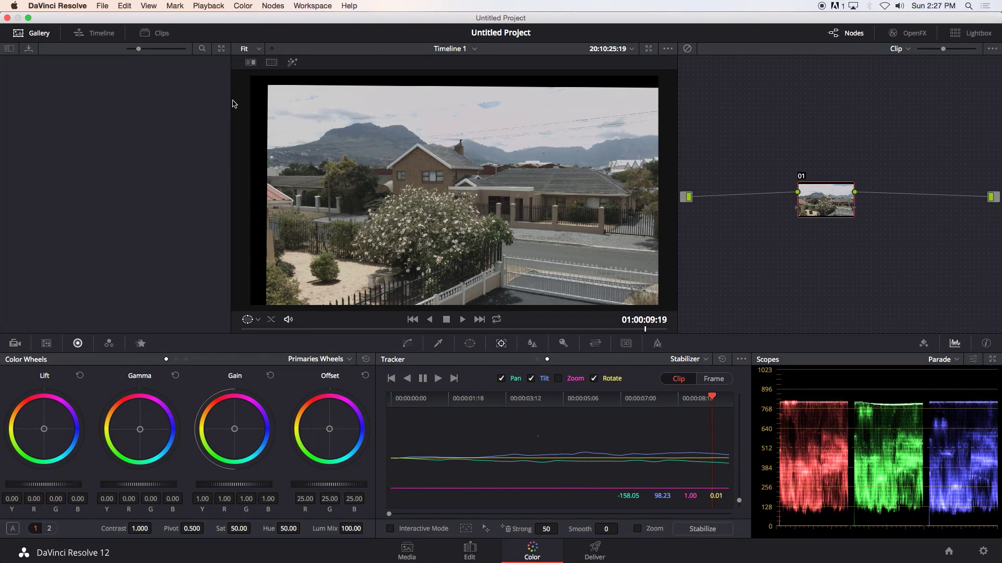
left_click(638, 529)
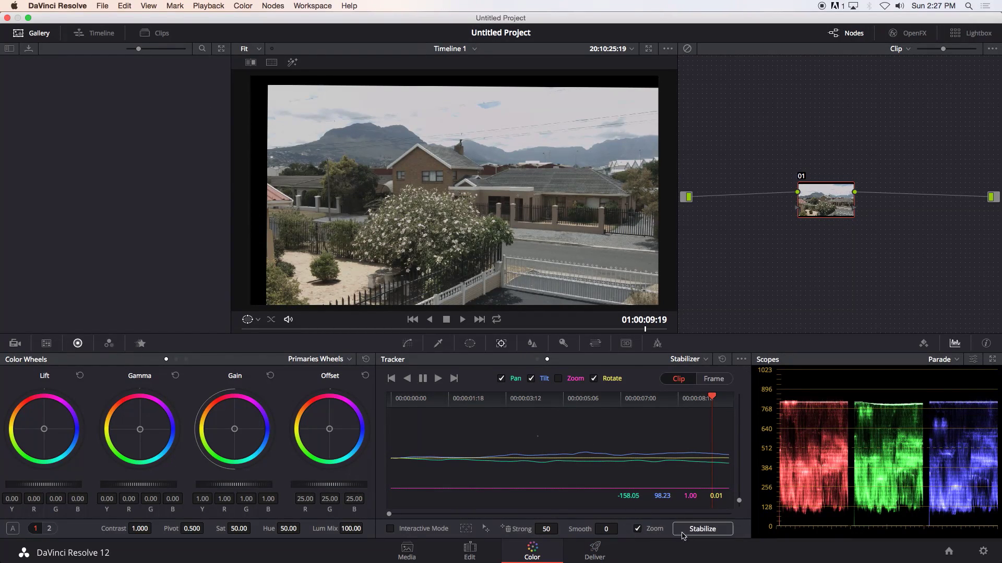
left_click(708, 531)
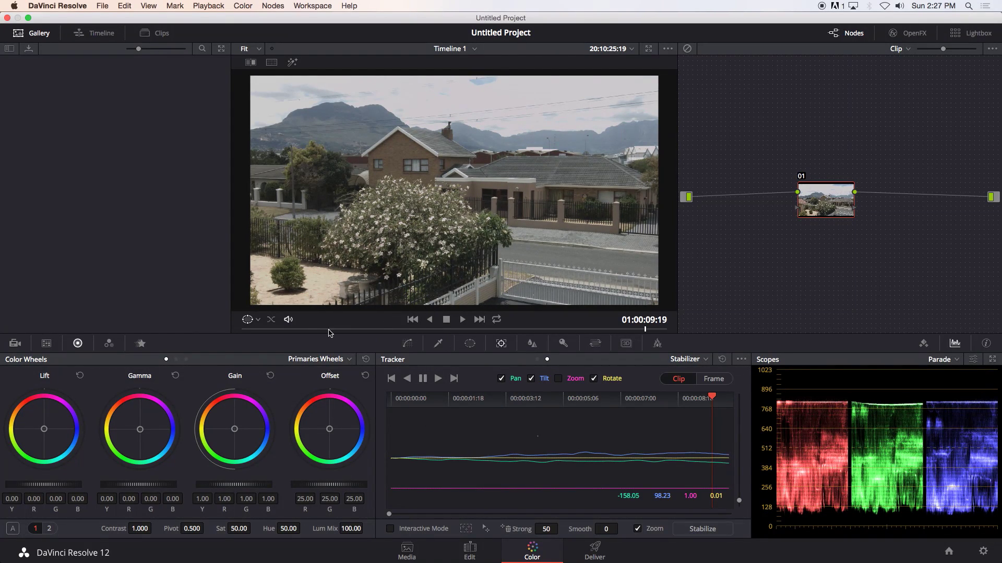
- Play the Strong 50 result from the first frame, then raise Strong to 60
left_click_drag(260, 330, 243, 330)
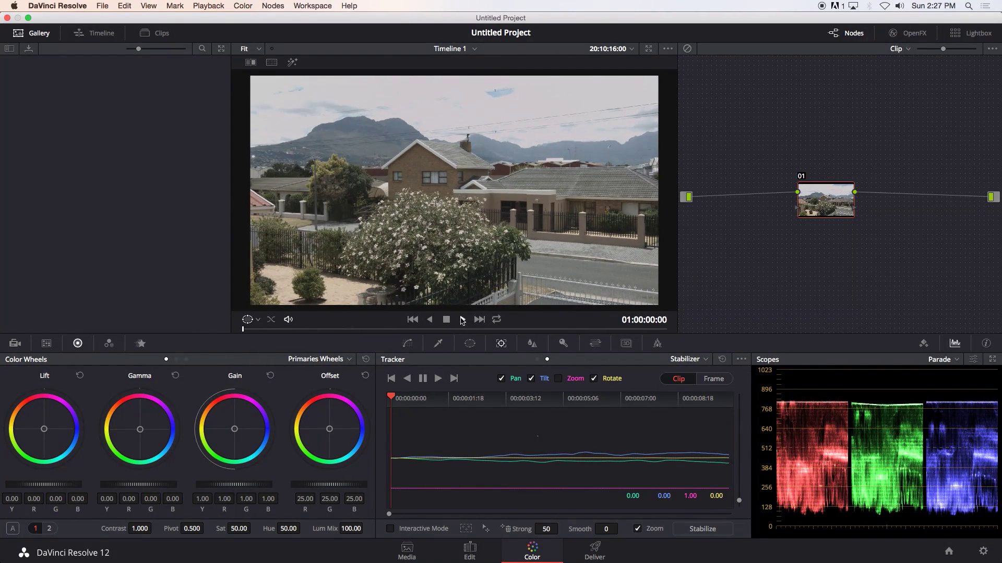
key("space")
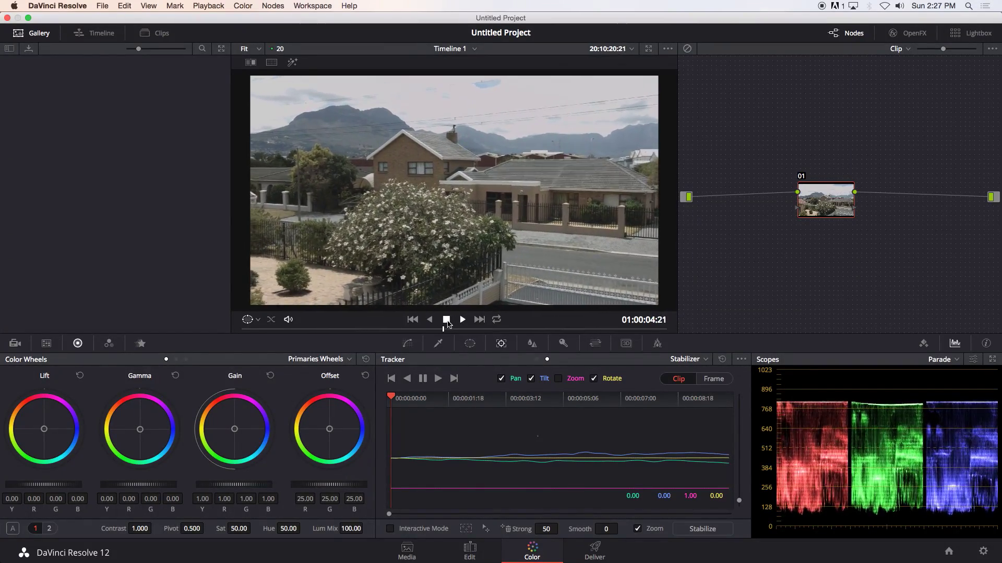
key("space")
left_click_drag(431, 329, 243, 334)
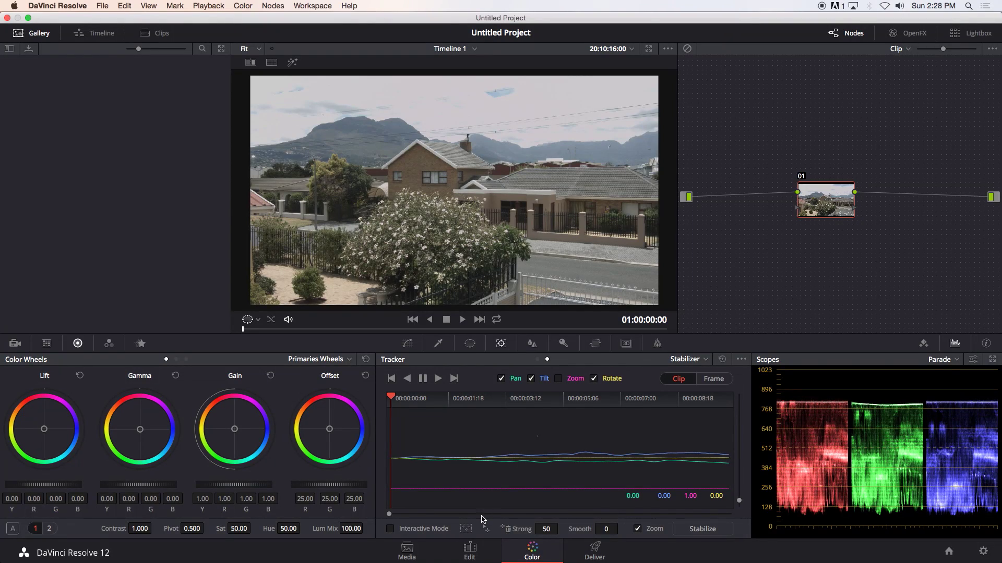
left_click_drag(549, 529, 547, 529)
- Set Smooth to 40, restabilize with Strong 60 and Zoom on, and play it through to the start
left_click(608, 529)
left_click(705, 530)
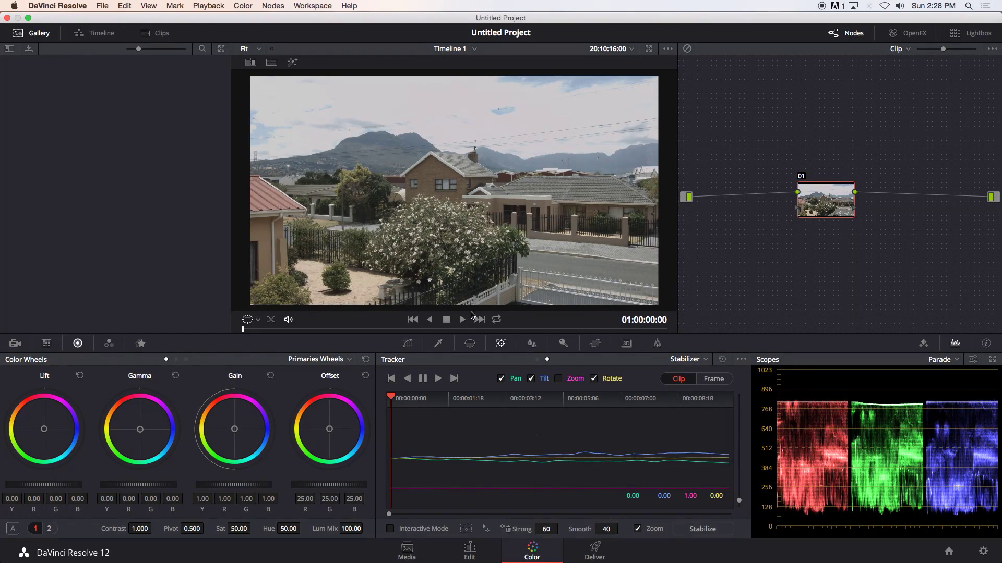
key("space")
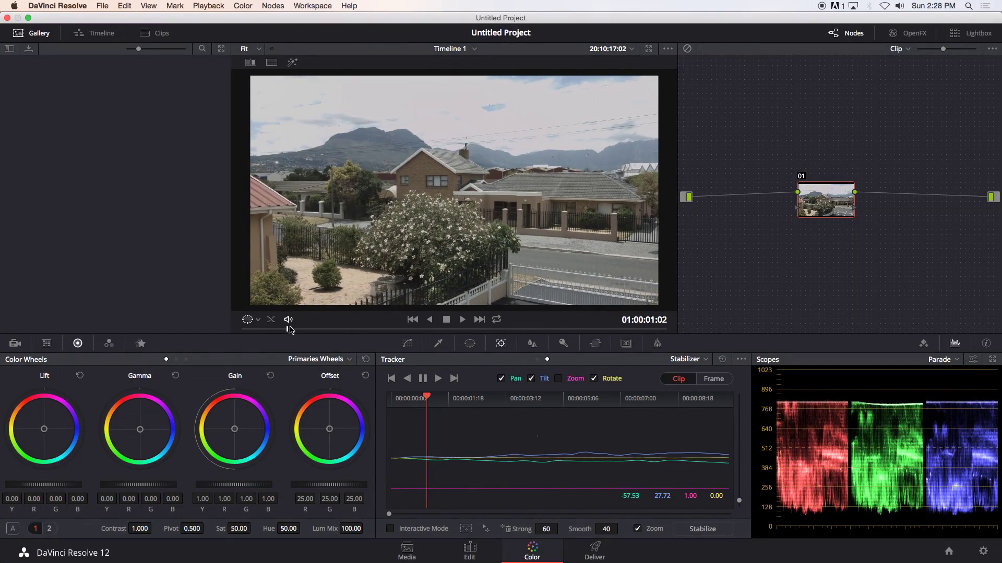
left_click_drag(288, 328, 243, 329)
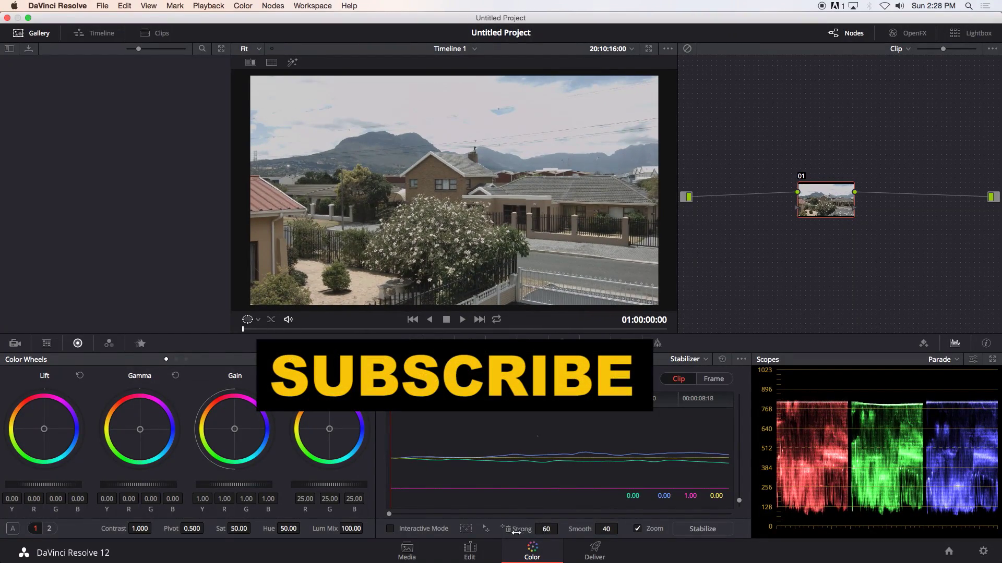